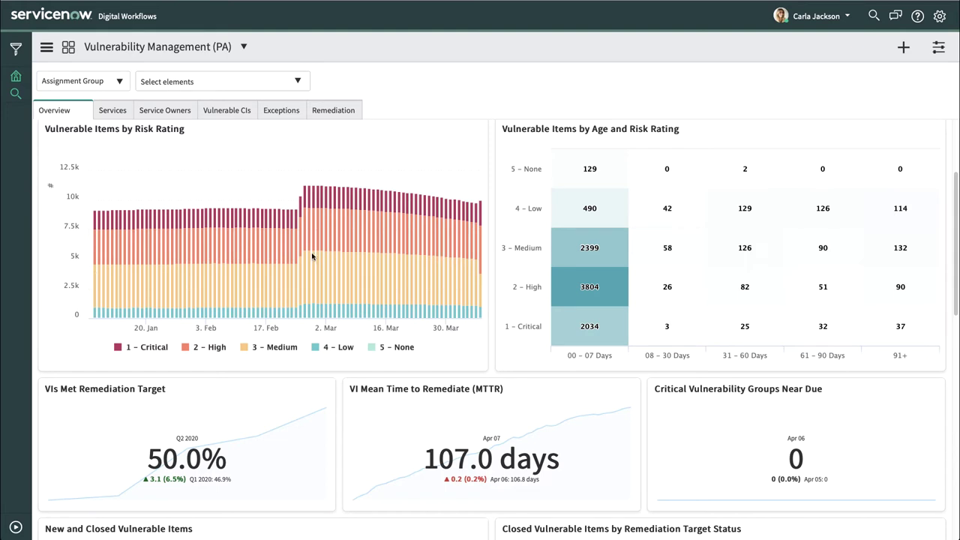
- Filter the Vulnerability Management dashboard to the Endpoint Security assignment group
{"action": "left_click", "coordinate": [290, 84]}
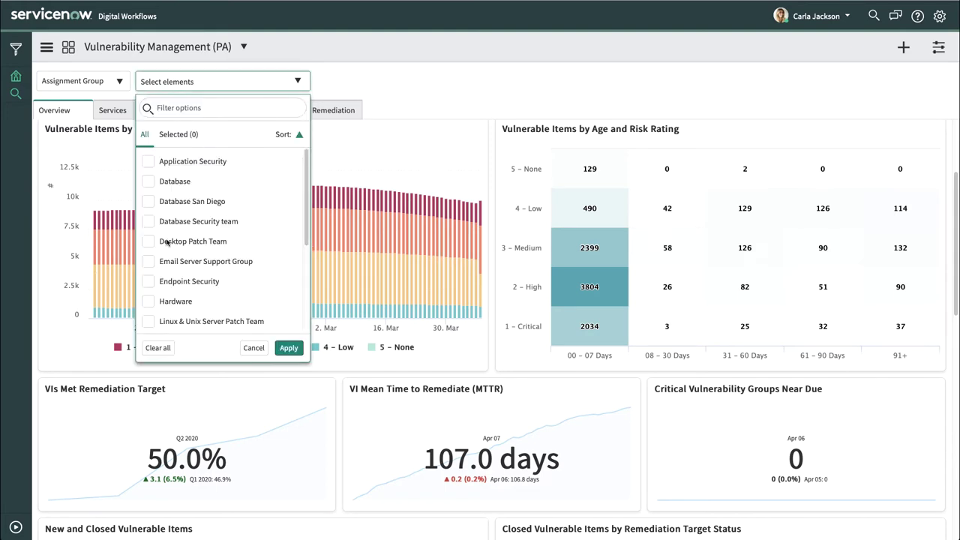
{"action": "left_click", "coordinate": [148, 281]}
{"action": "left_click", "coordinate": [288, 348]}
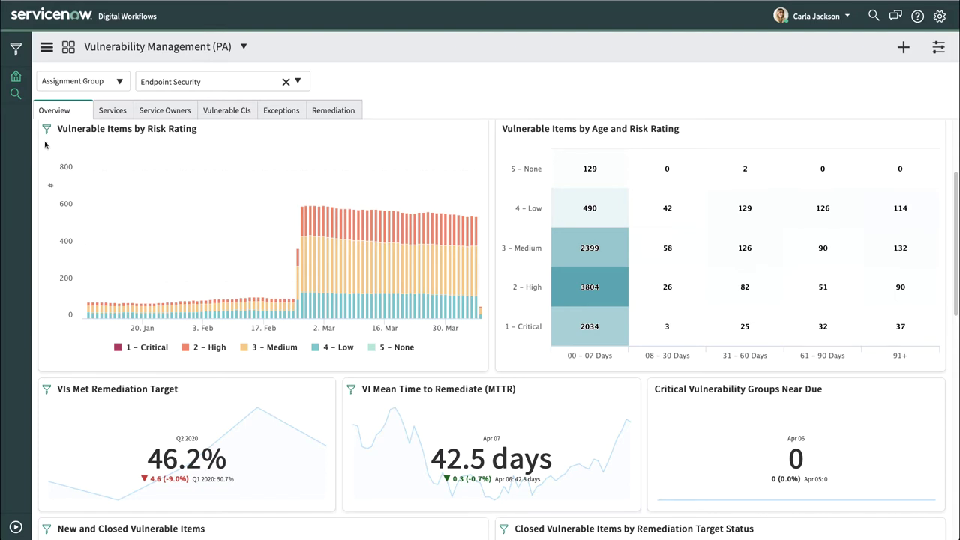
- Create a new exposure assessment for publisher Microsoft and product Office, and show its exposure
{"action": "left_click", "coordinate": [17, 95]}
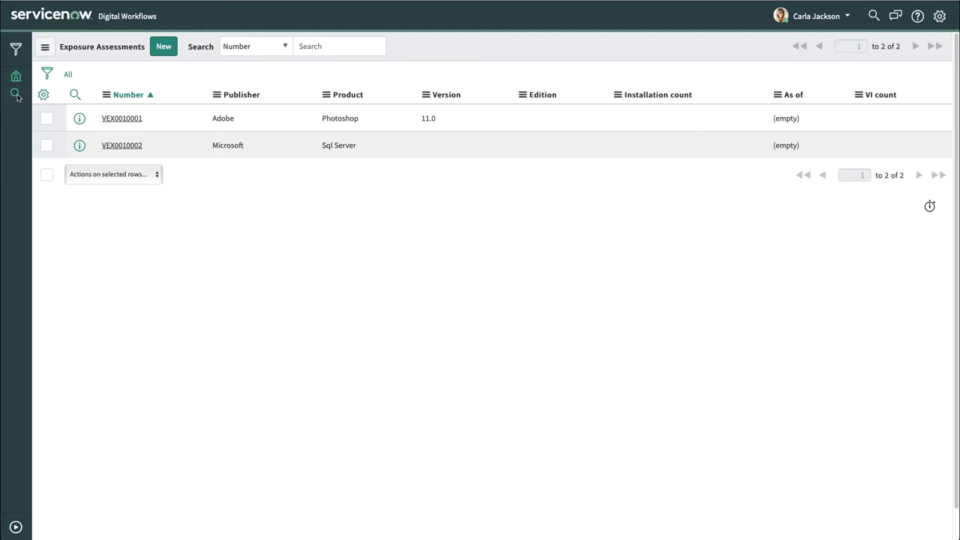
{"action": "left_click", "coordinate": [161, 49]}
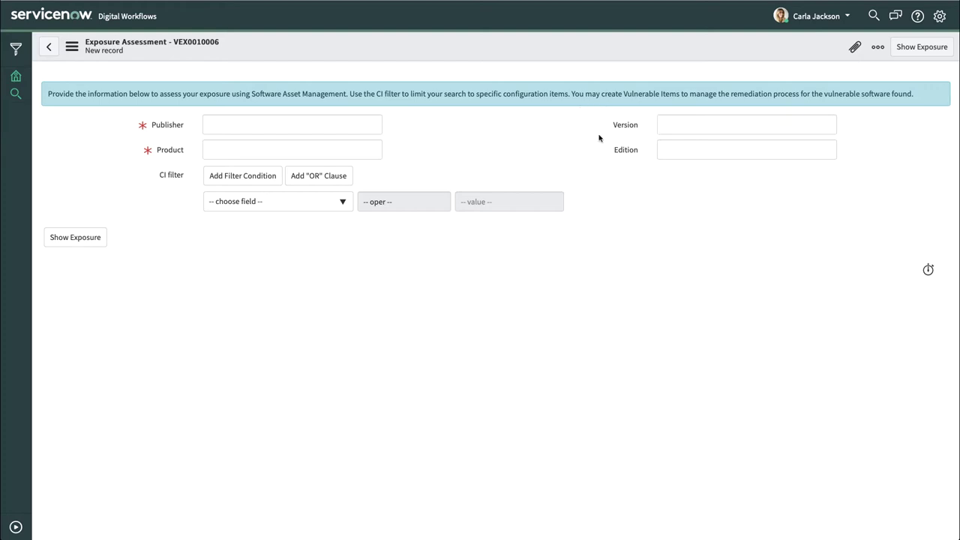
{"action": "left_click", "coordinate": [336, 126]}
{"action": "type", "text": "Mic"}
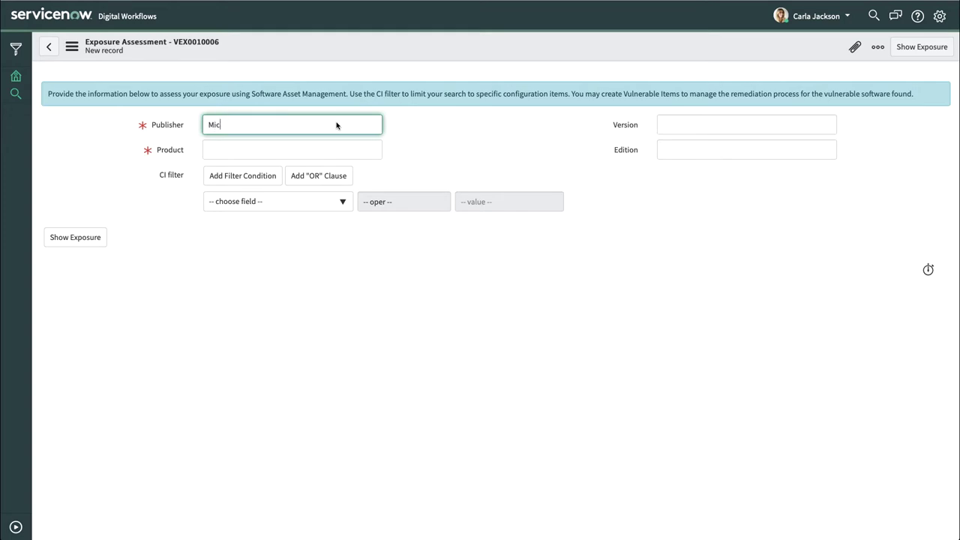
{"action": "type", "text": "rosoft"}
{"action": "left_click", "coordinate": [291, 154]}
{"action": "type", "text": "Office"}
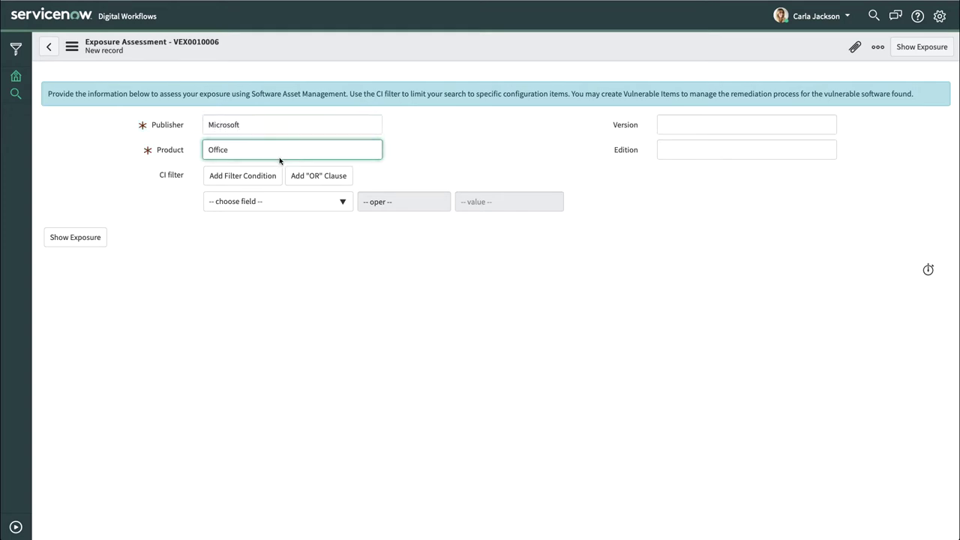
{"action": "left_click", "coordinate": [85, 238]}
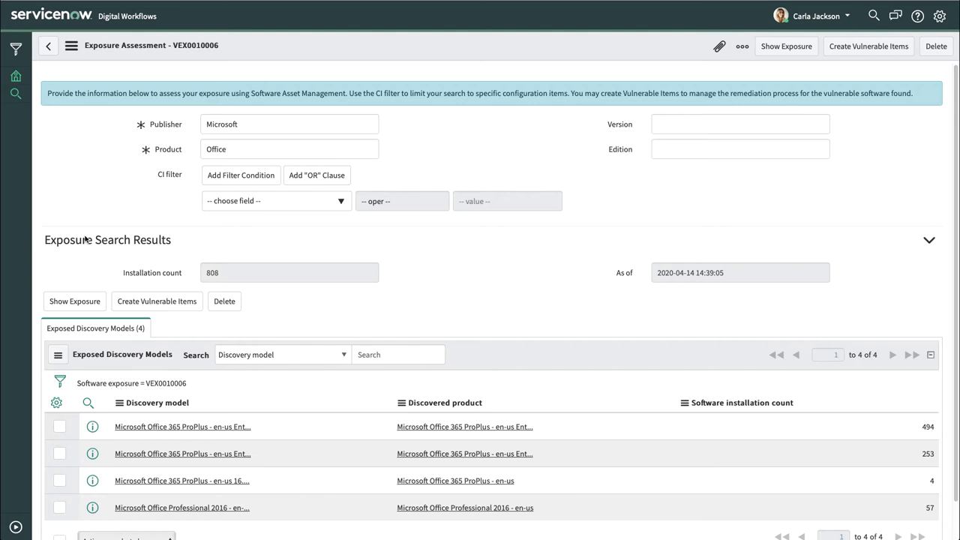
- Create vulnerable items for the Microsoft Office exposure assessment using the existing vulnerability CVE-2019-0748
{"action": "left_click", "coordinate": [137, 302]}
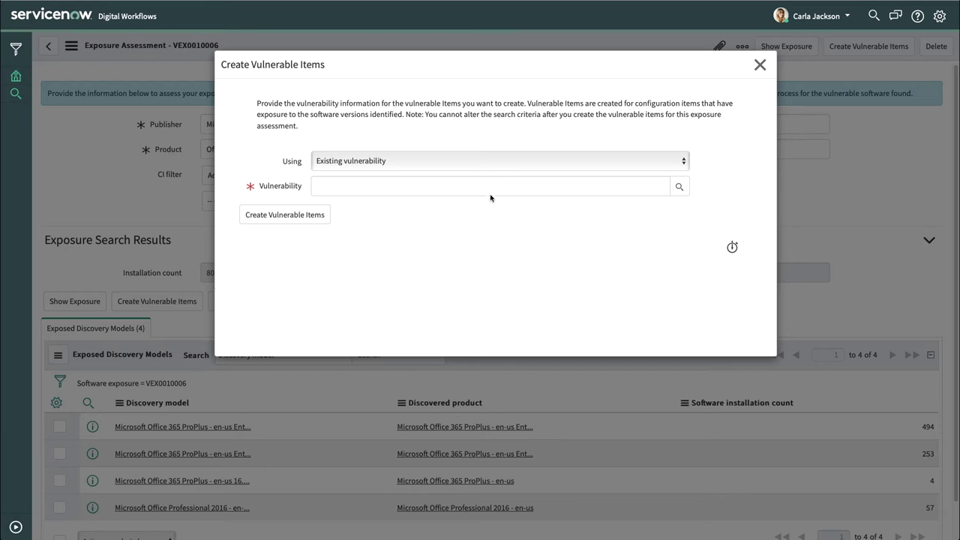
{"action": "left_click", "coordinate": [680, 160]}
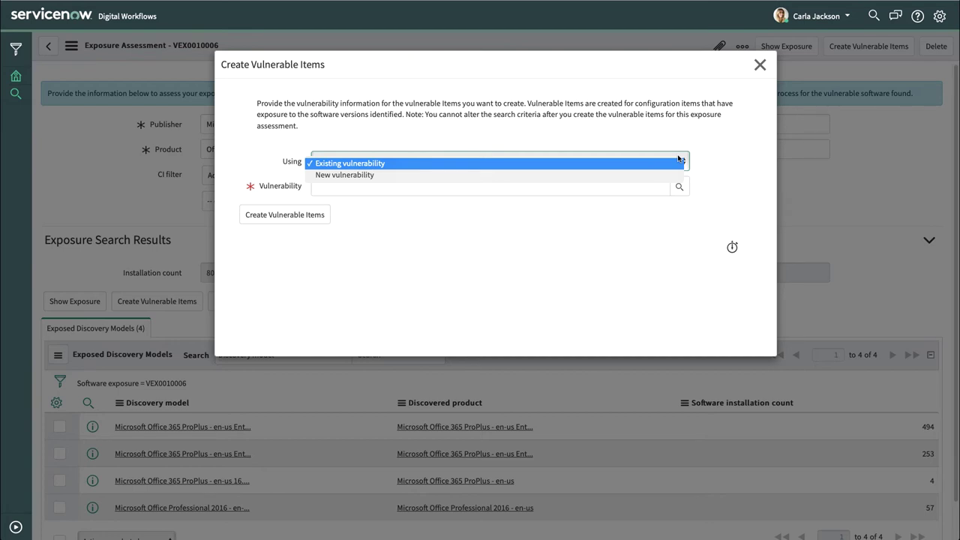
{"action": "left_click", "coordinate": [645, 163]}
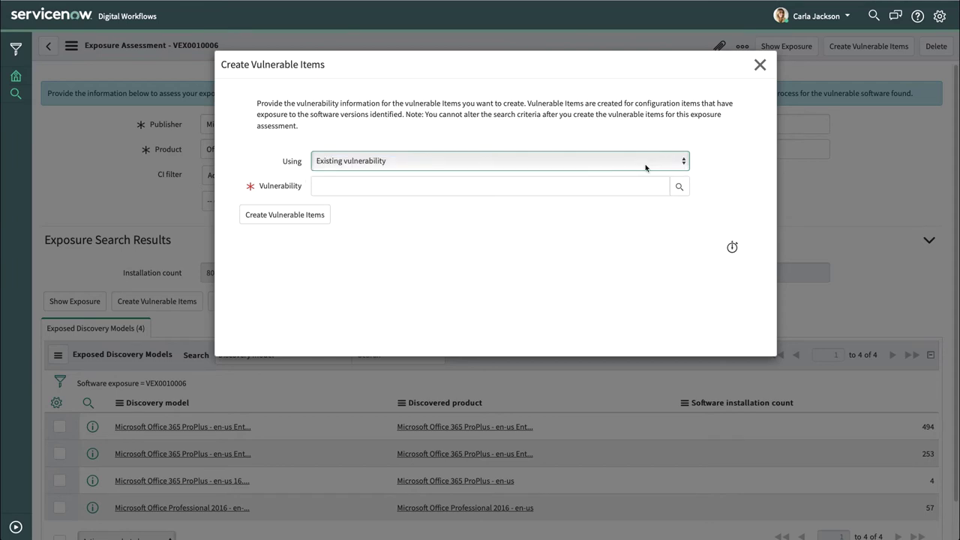
{"action": "left_click", "coordinate": [680, 186]}
{"action": "left_click", "coordinate": [583, 219]}
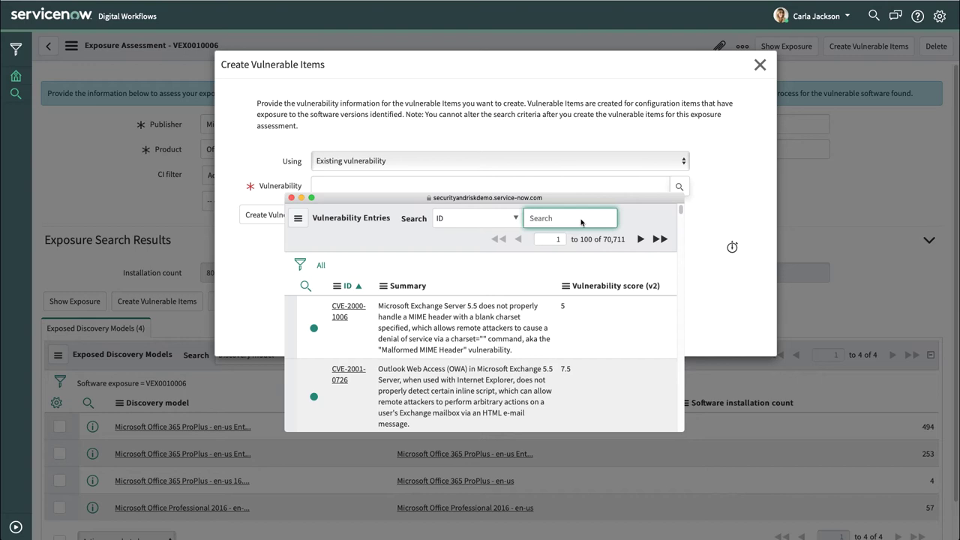
{"action": "type", "text": "CVE-2019-0748"}
{"action": "key", "text": "Return"}
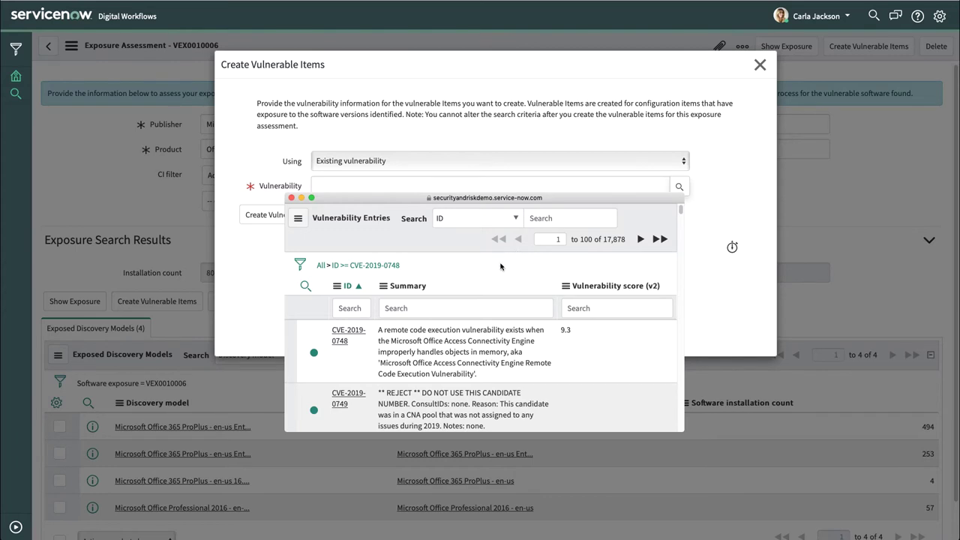
{"action": "left_click", "coordinate": [358, 332]}
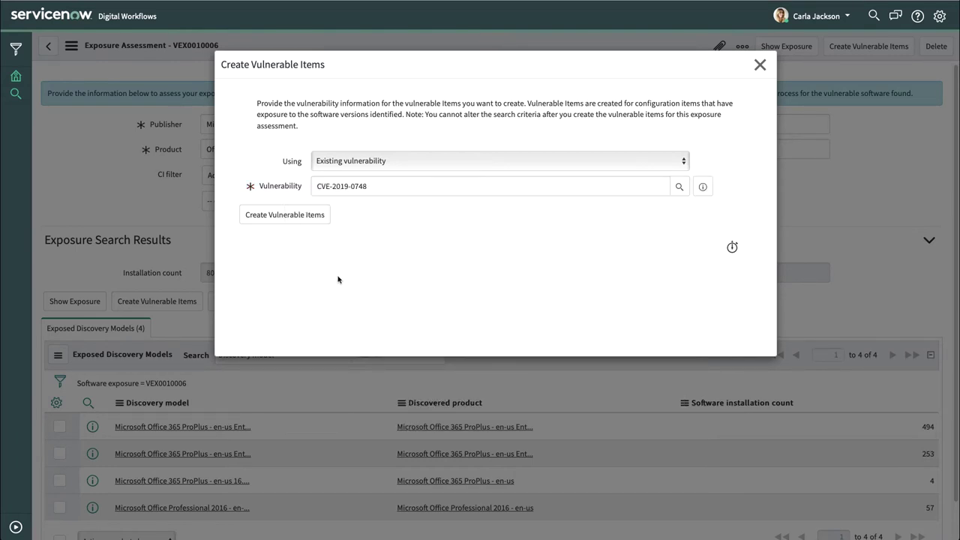
{"action": "left_click", "coordinate": [312, 221]}
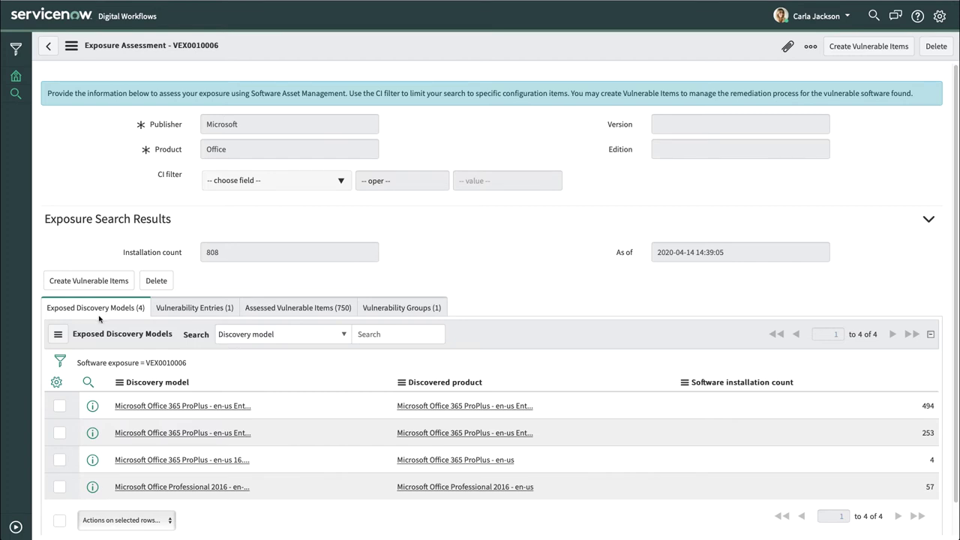
- Review the exposure assessment's vulnerability entries, assessed vulnerable items and vulnerability groups
{"action": "left_click", "coordinate": [182, 307]}
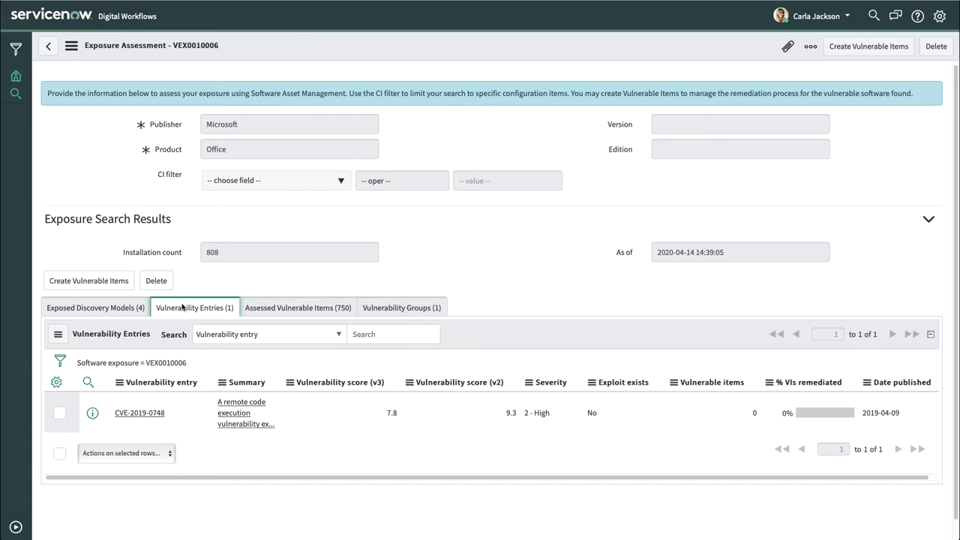
{"action": "left_click", "coordinate": [248, 312]}
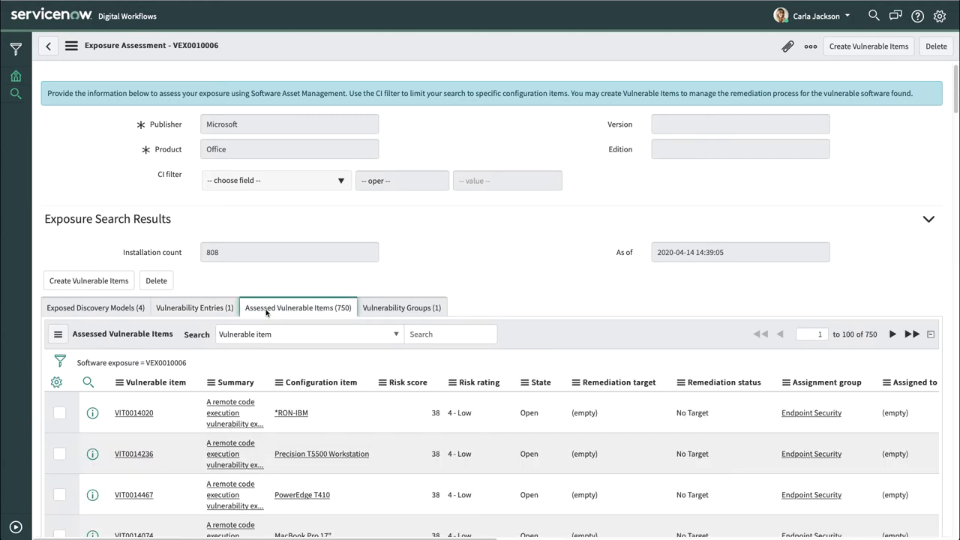
{"action": "left_click", "coordinate": [381, 310]}
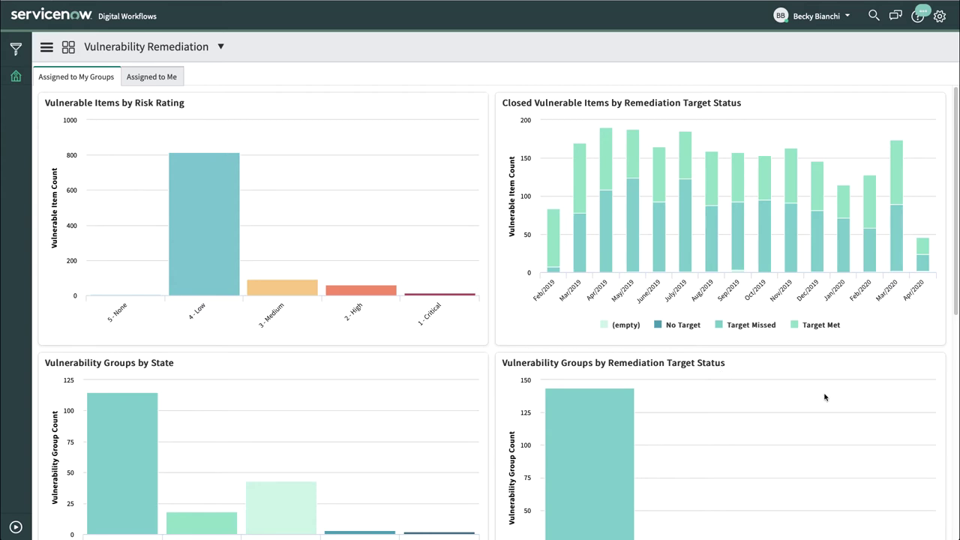
- Split the CVE-2019-0748 vulnerability group, moving items whose configuration item contains Precision T5500 into a new group
{"action": "left_click", "coordinate": [956, 377]}
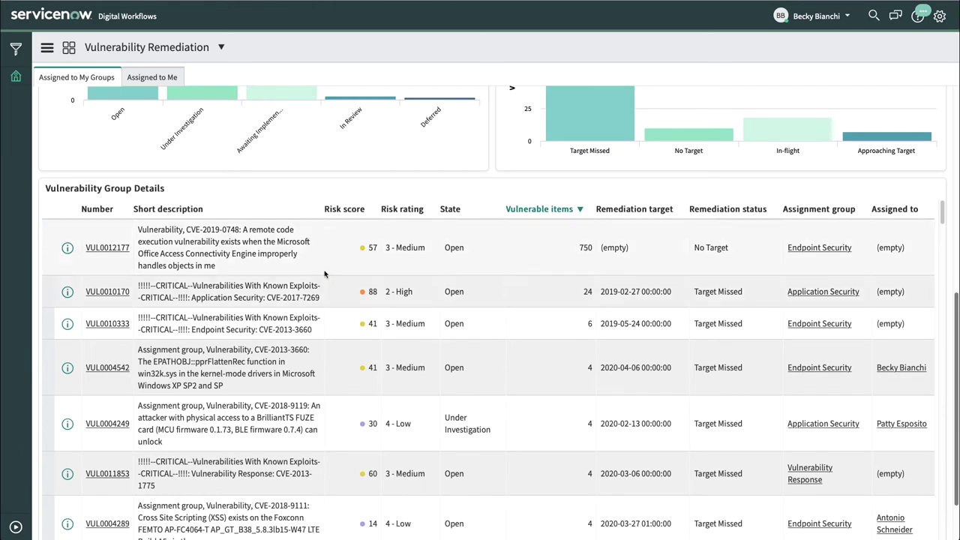
{"action": "left_click", "coordinate": [199, 251]}
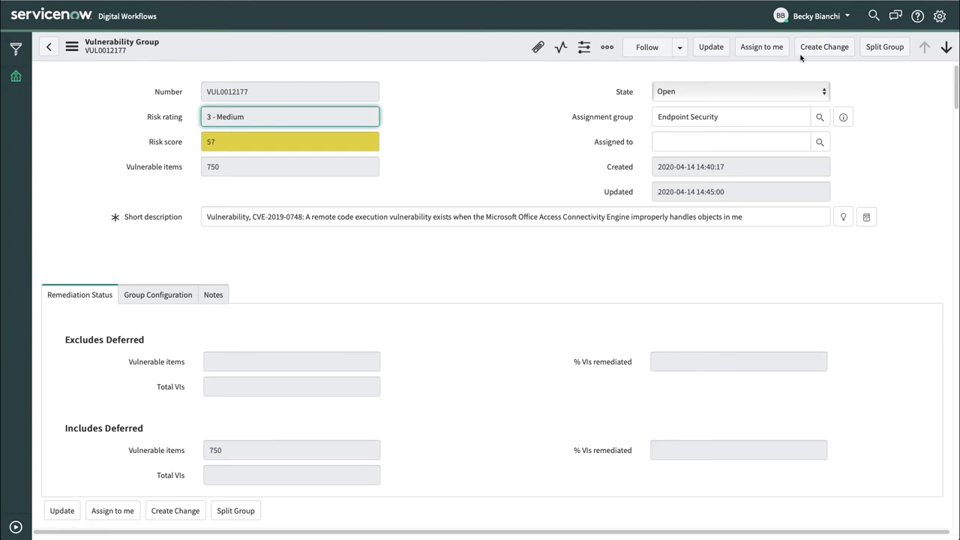
{"action": "left_click", "coordinate": [871, 52]}
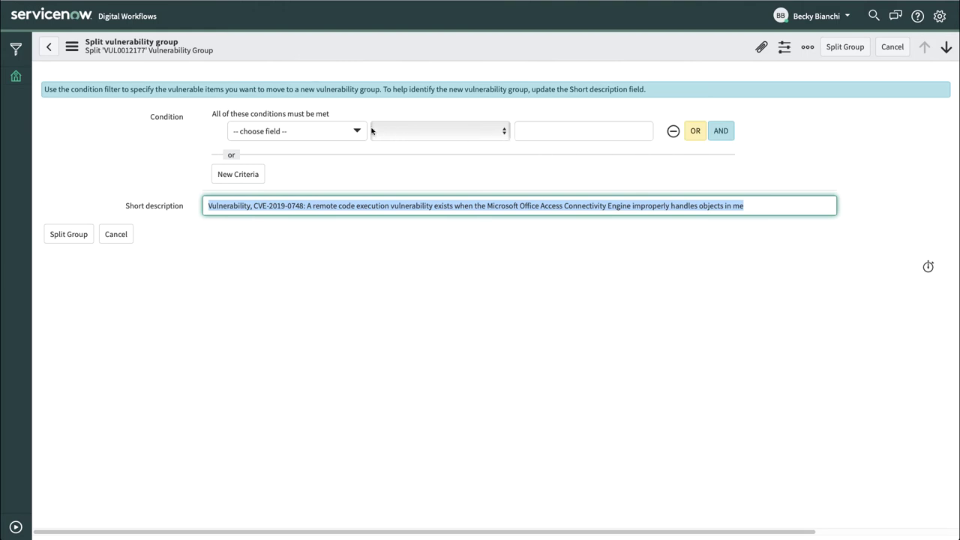
{"action": "left_click", "coordinate": [355, 130]}
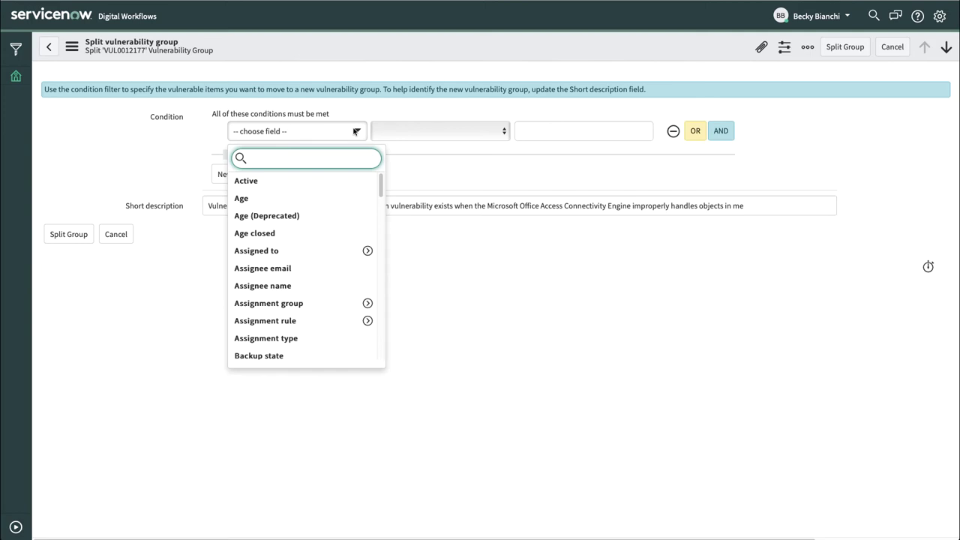
{"action": "type", "text": "con"}
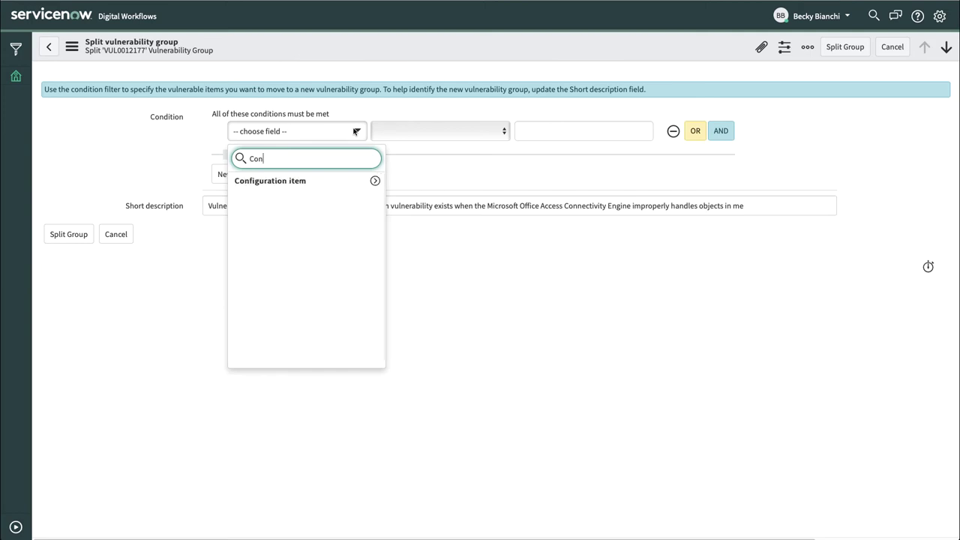
{"action": "left_click", "coordinate": [303, 181]}
{"action": "left_click", "coordinate": [388, 139]}
{"action": "left_click", "coordinate": [388, 201]}
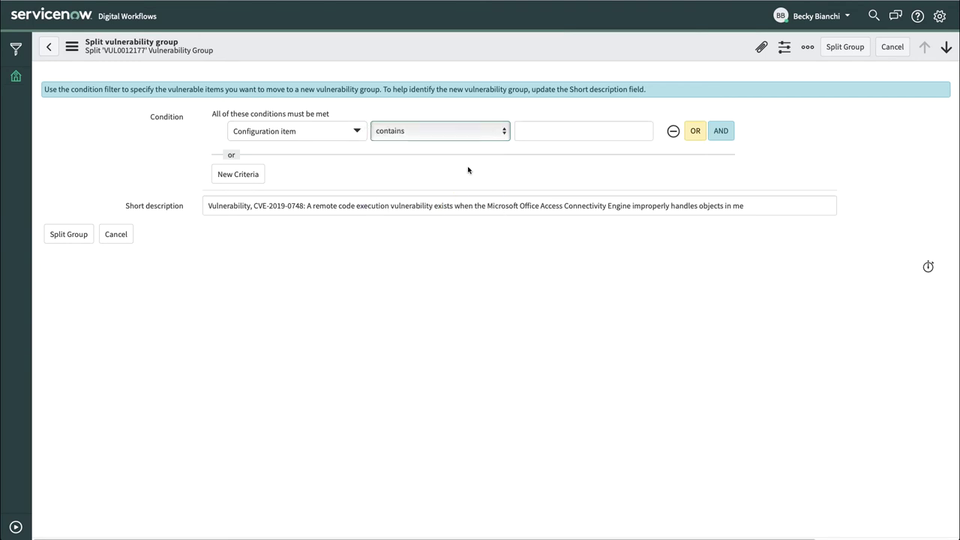
{"action": "left_click", "coordinate": [531, 138]}
{"action": "type", "text": "Precision T5500"}
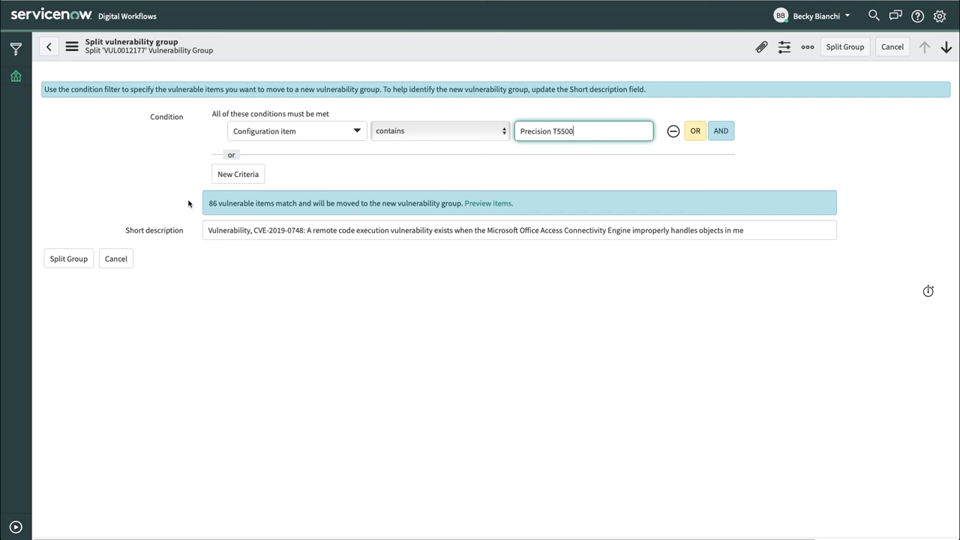
{"action": "left_click", "coordinate": [82, 259]}
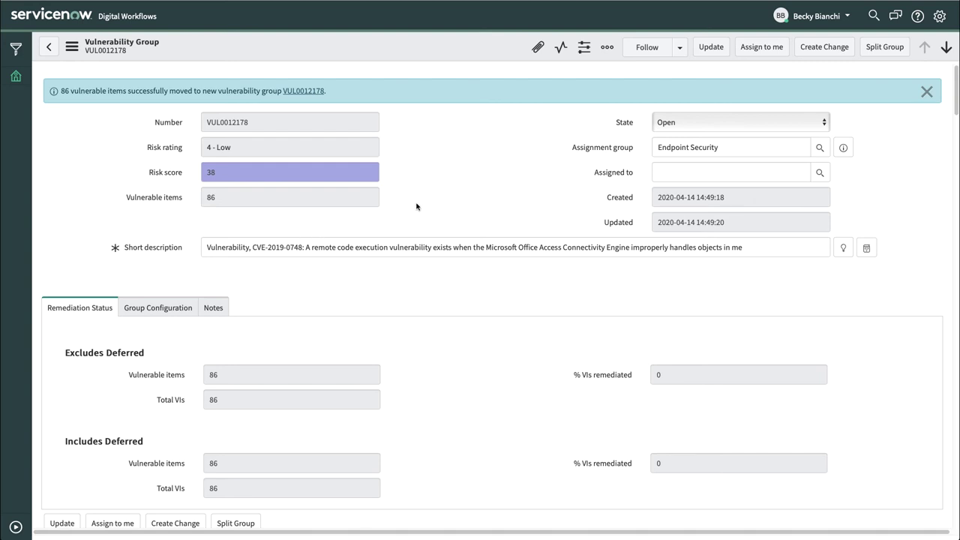
- Assign the split-off vulnerability group to yourself and start a change request for it with change type Emergency
{"action": "left_click", "coordinate": [762, 52]}
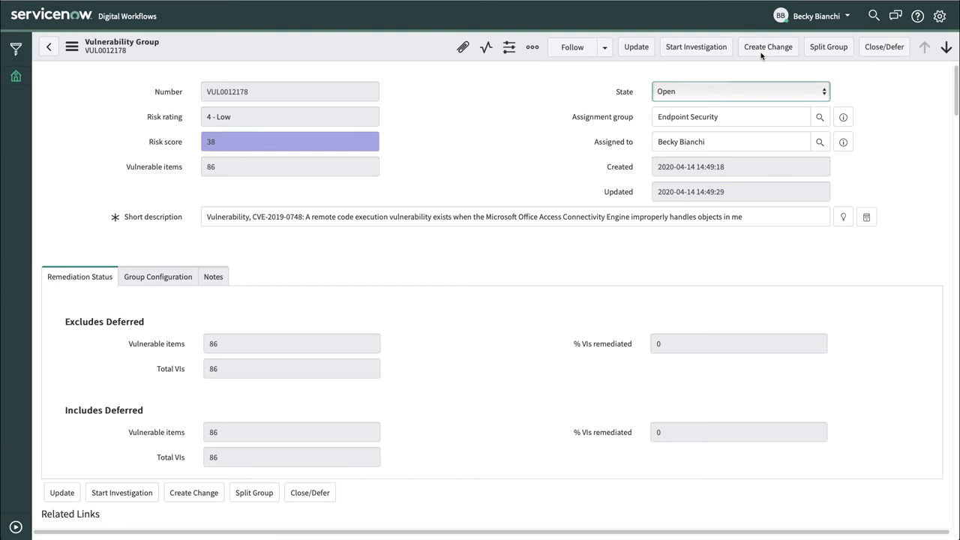
{"action": "left_click", "coordinate": [768, 50]}
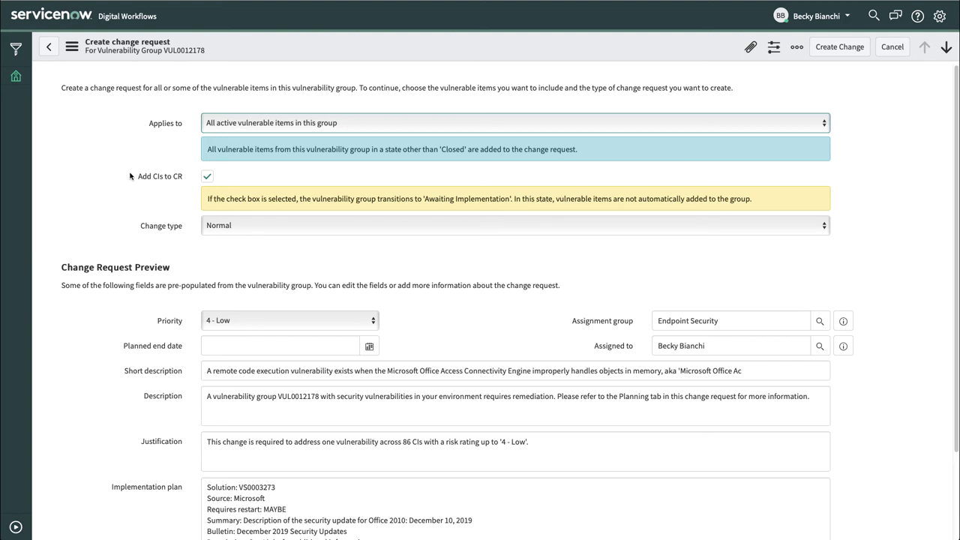
{"action": "left_click", "coordinate": [216, 226]}
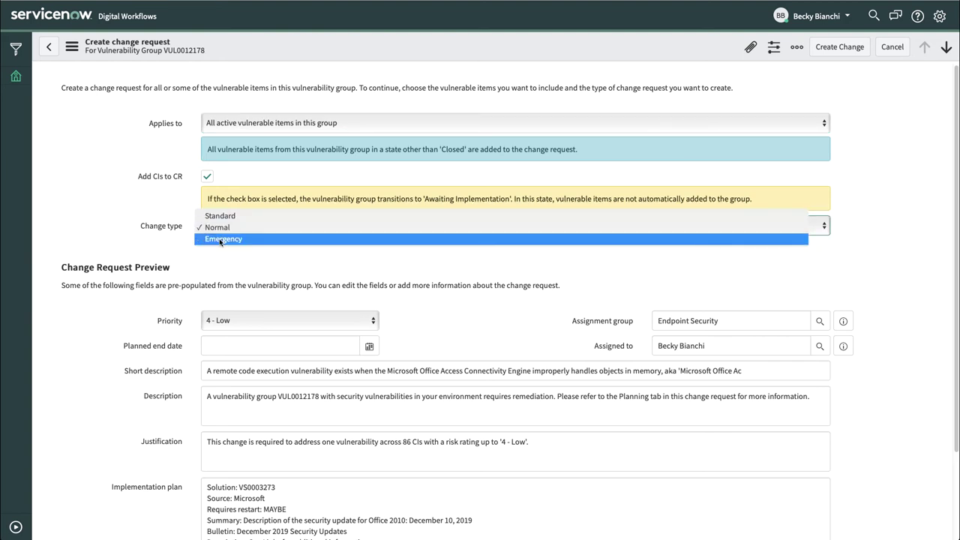
{"action": "left_click", "coordinate": [220, 238]}
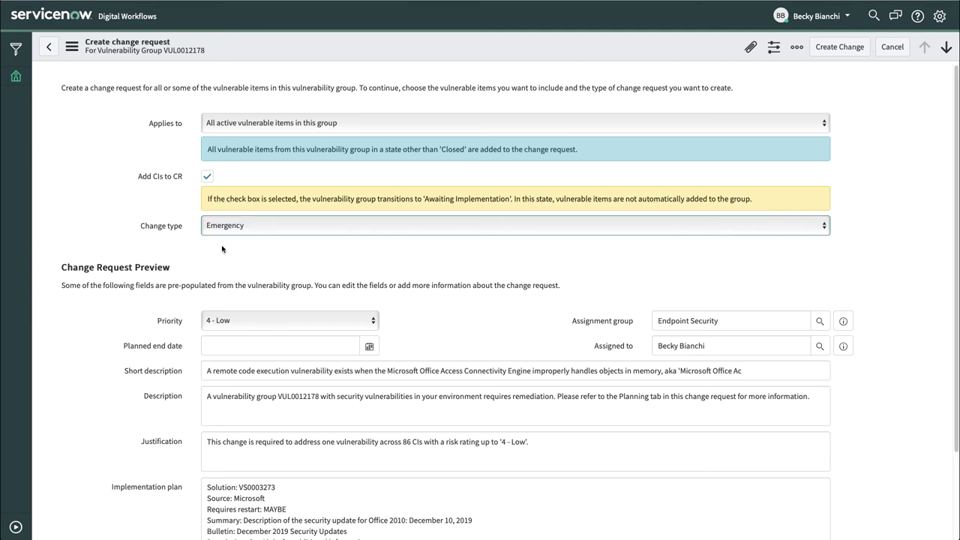
{"action": "left_click", "coordinate": [249, 321]}
{"action": "left_click", "coordinate": [242, 289]}
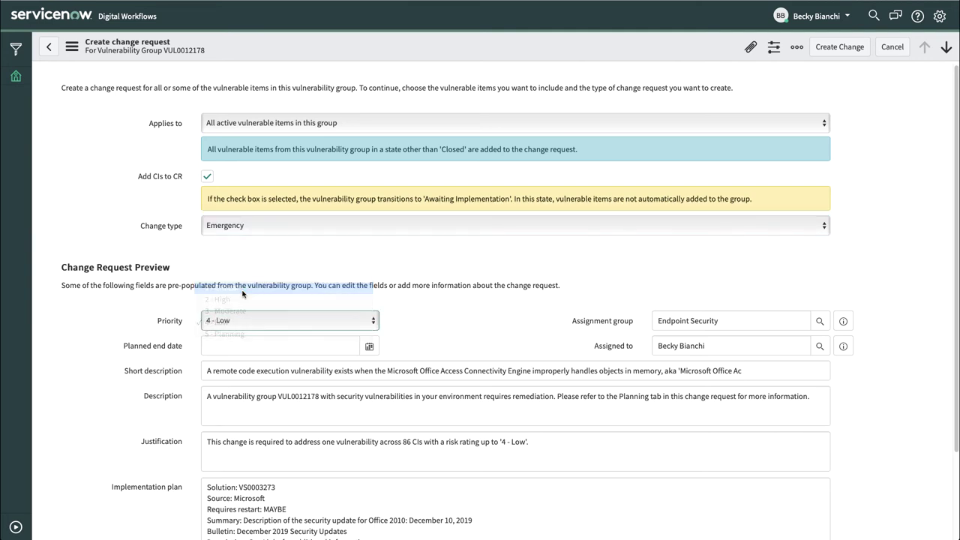
{"action": "left_click", "coordinate": [366, 346]}
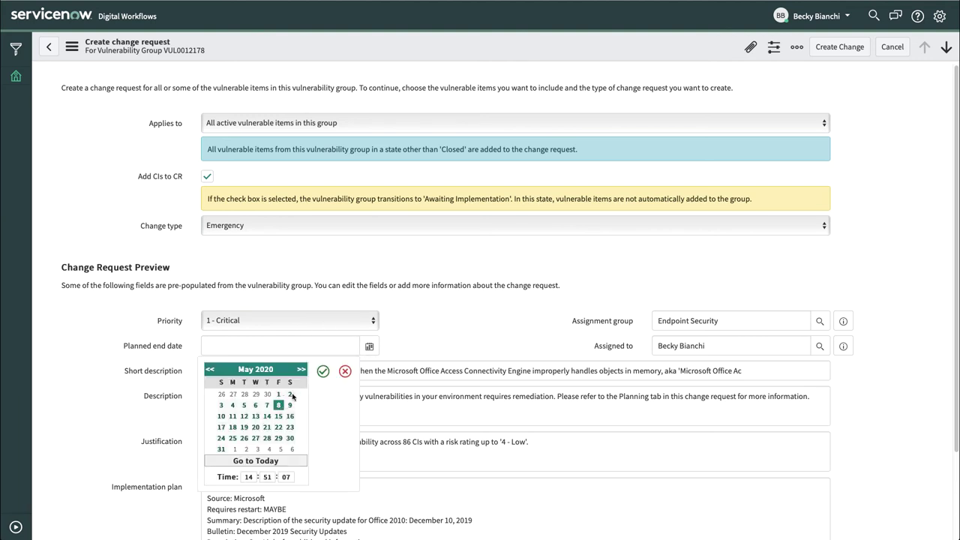
{"action": "left_click", "coordinate": [323, 371]}
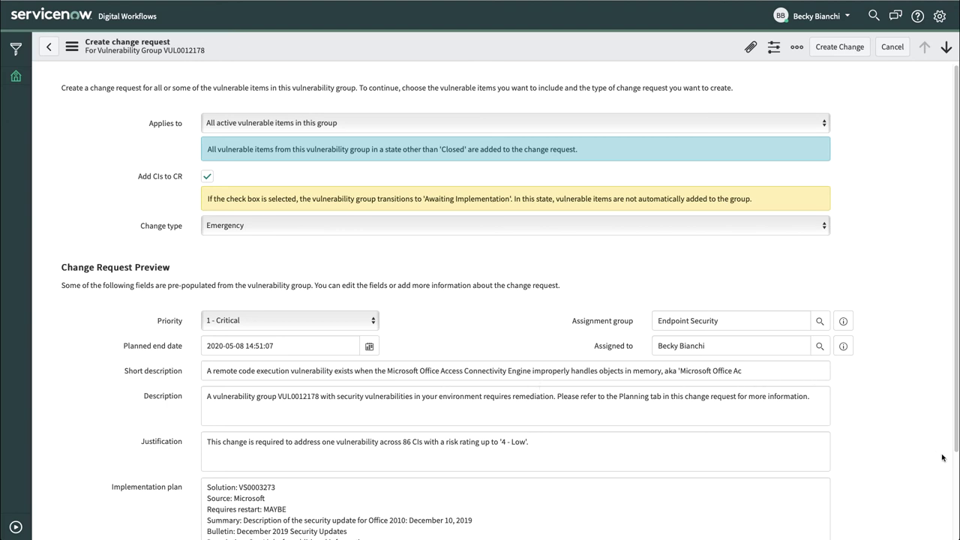
{"action": "scroll", "coordinate": [952, 466], "scroll_direction": "down", "scroll_amount": 3}
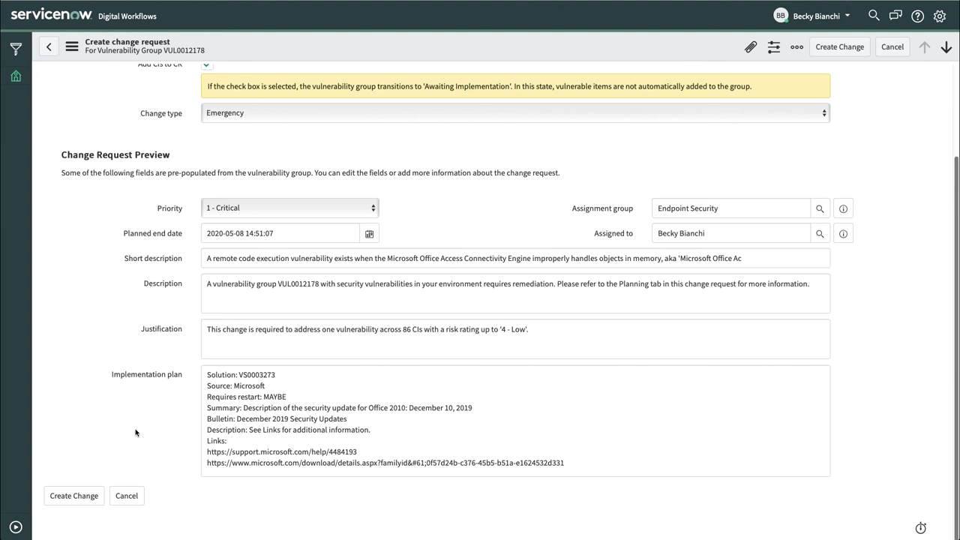
{"action": "left_click", "coordinate": [66, 493]}
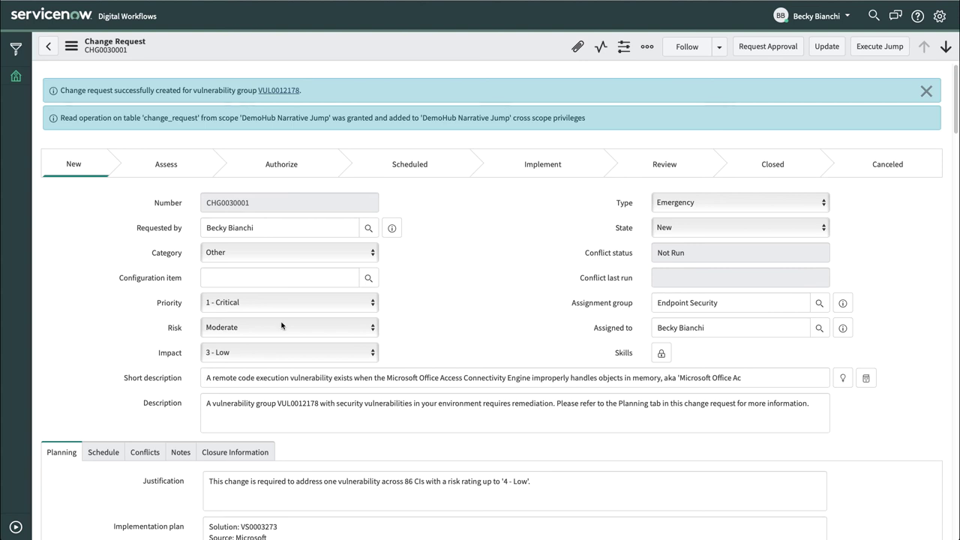
- Run the Process Change Request jump on the change request and check its linked vulnerability group
{"action": "left_click", "coordinate": [868, 49]}
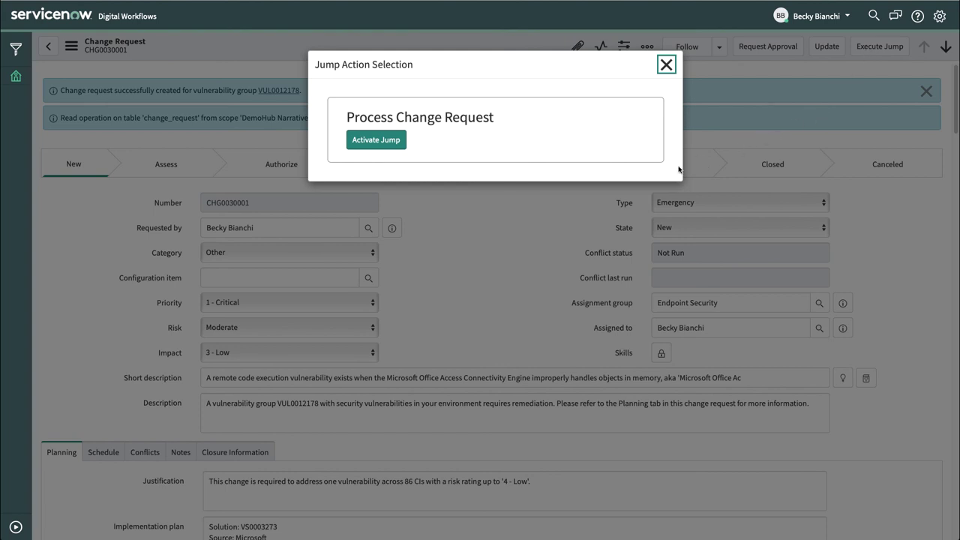
{"action": "left_click", "coordinate": [389, 144]}
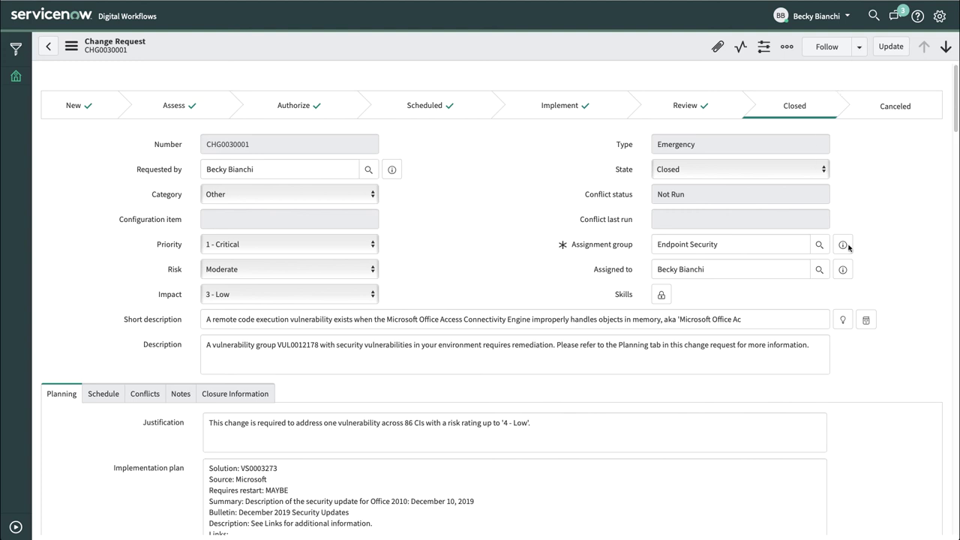
{"action": "left_click", "coordinate": [957, 352]}
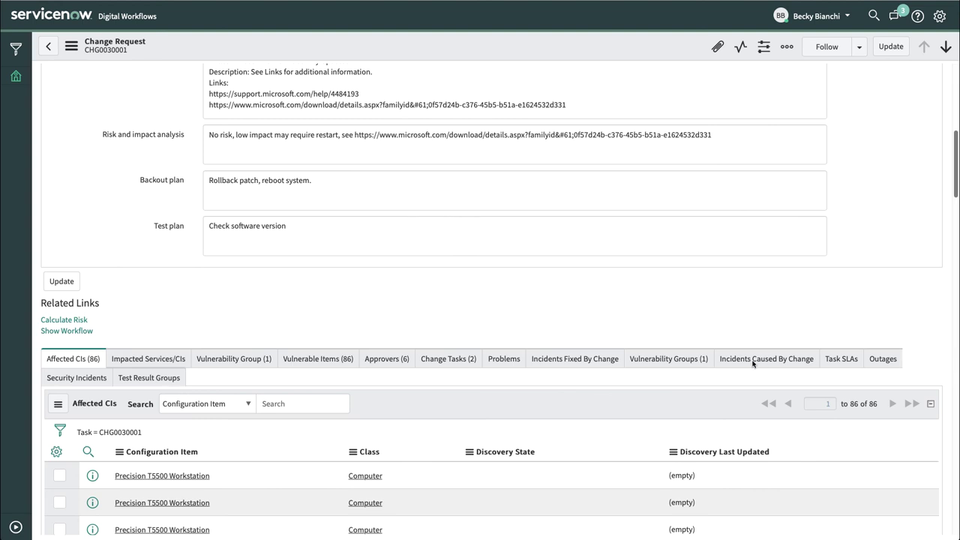
{"action": "left_click", "coordinate": [227, 361]}
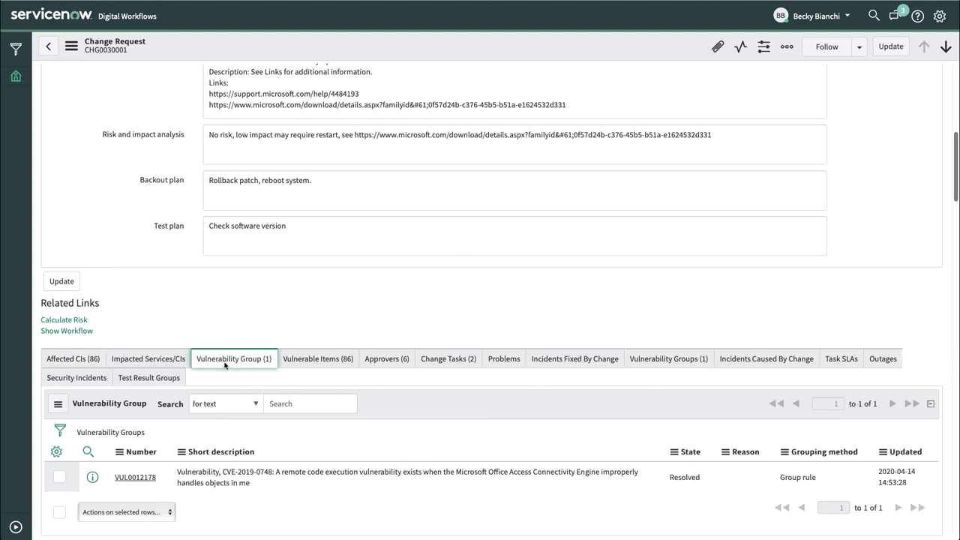